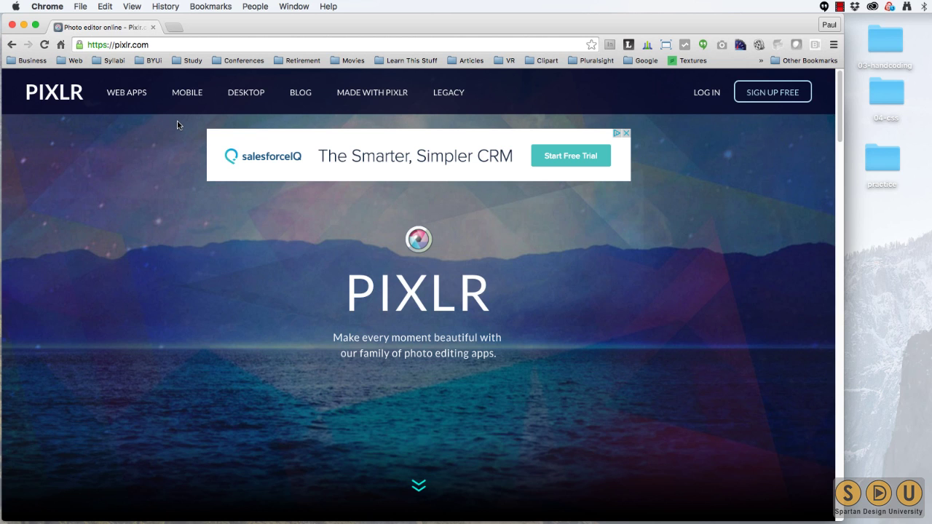
Go to Pixlr's web apps page and launch the Pixlr Express editor
{"action": "left_click", "coordinate": [126, 93]}
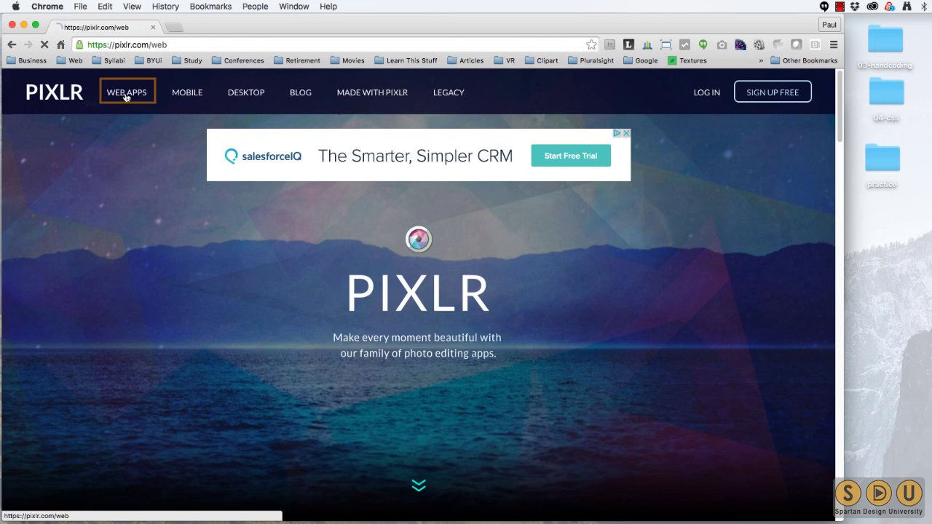
{"action": "left_click", "coordinate": [391, 369]}
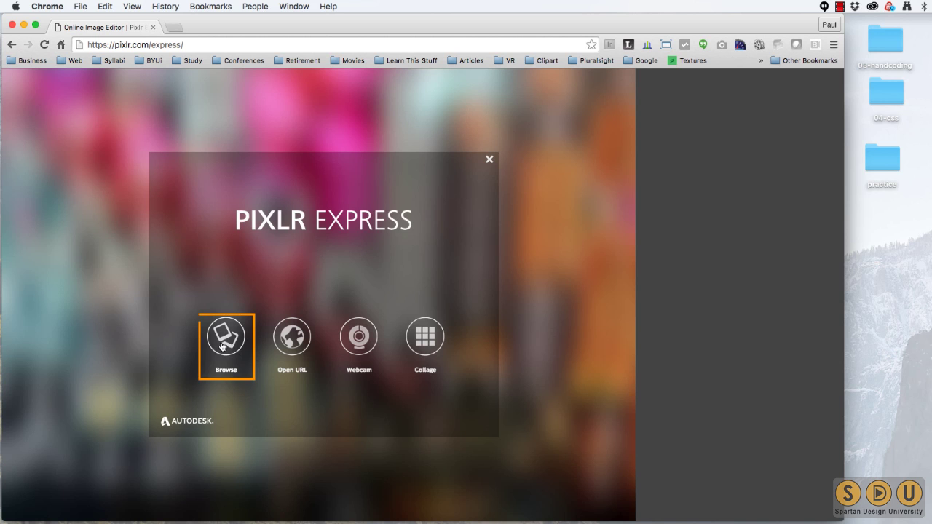
Open alaska.jpg from the Desktop's practice > images folder in Pixlr Express
{"action": "left_click", "coordinate": [222, 346]}
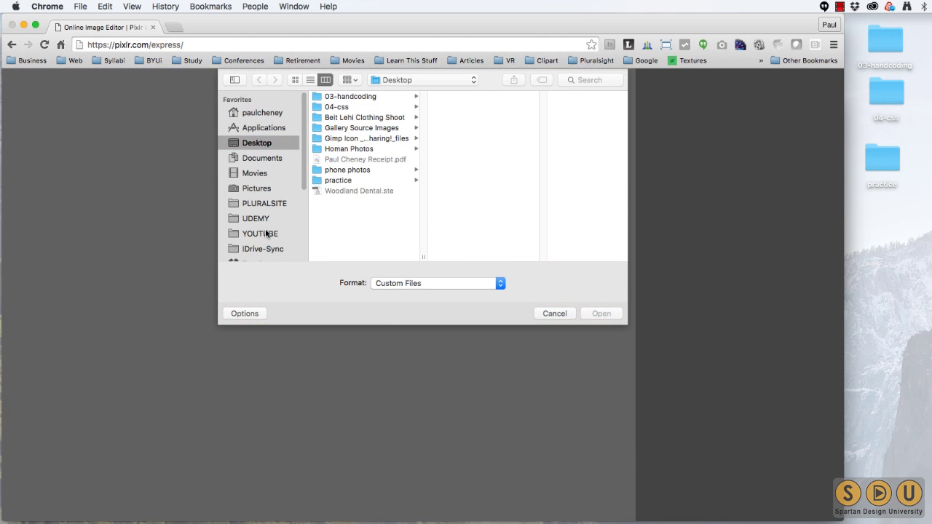
{"action": "left_click", "coordinate": [333, 182]}
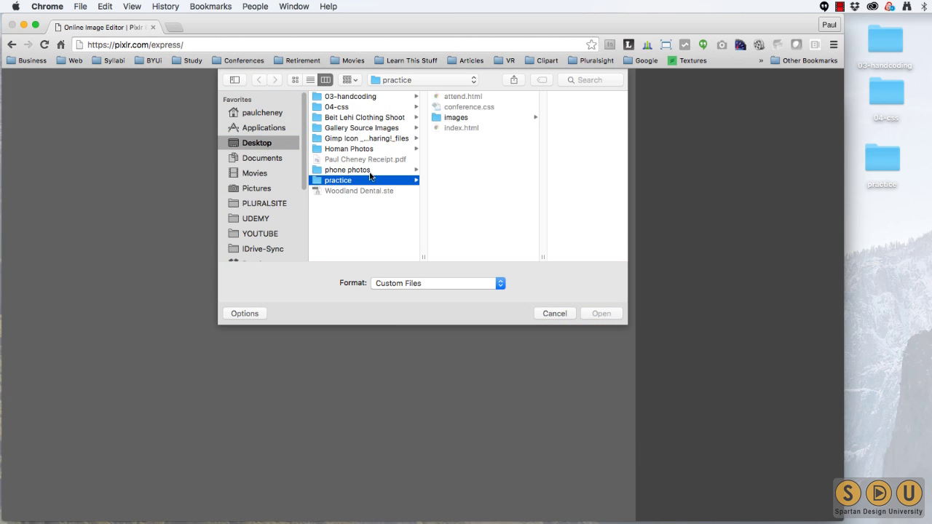
{"action": "left_click", "coordinate": [452, 120]}
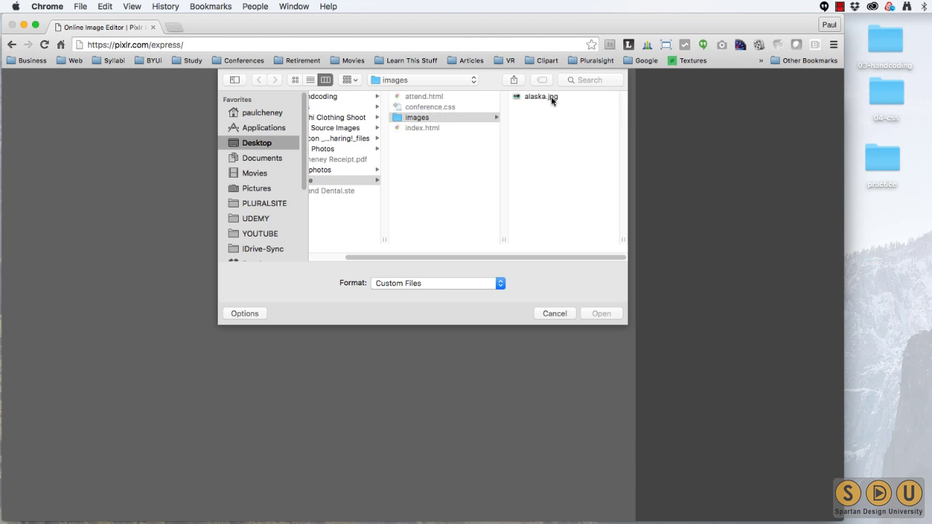
{"action": "left_click", "coordinate": [547, 97]}
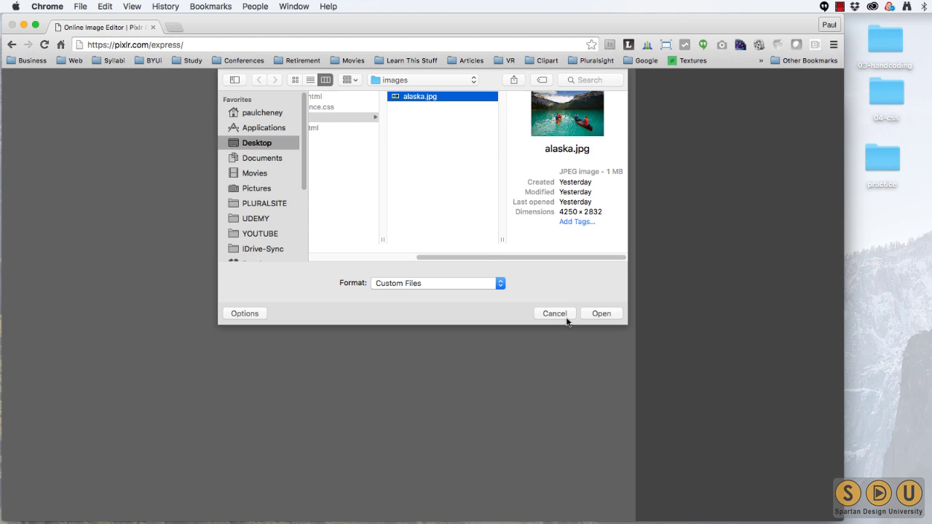
{"action": "left_click", "coordinate": [593, 313]}
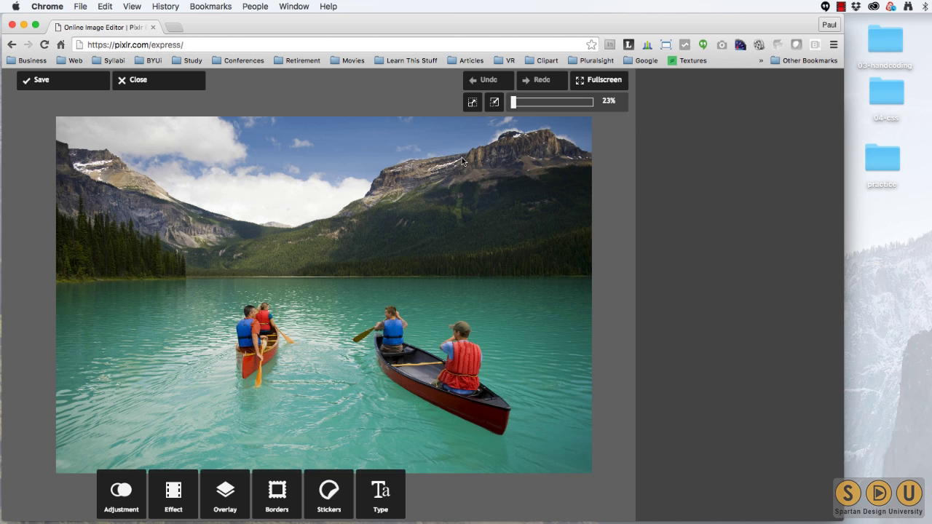
Resize the canoe photo from 4000 × 2665 to 400 × 267 px, keeping proportions
{"action": "left_click", "coordinate": [114, 501]}
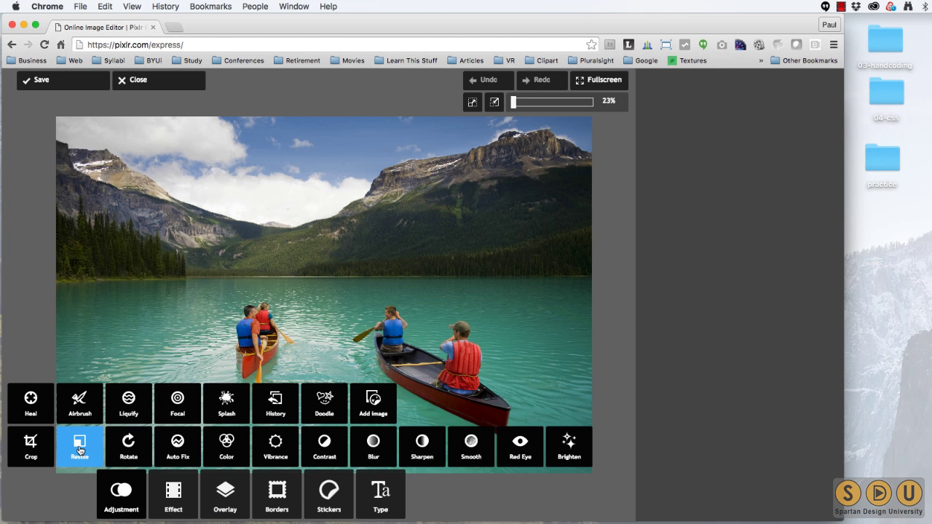
{"action": "left_click", "coordinate": [79, 448]}
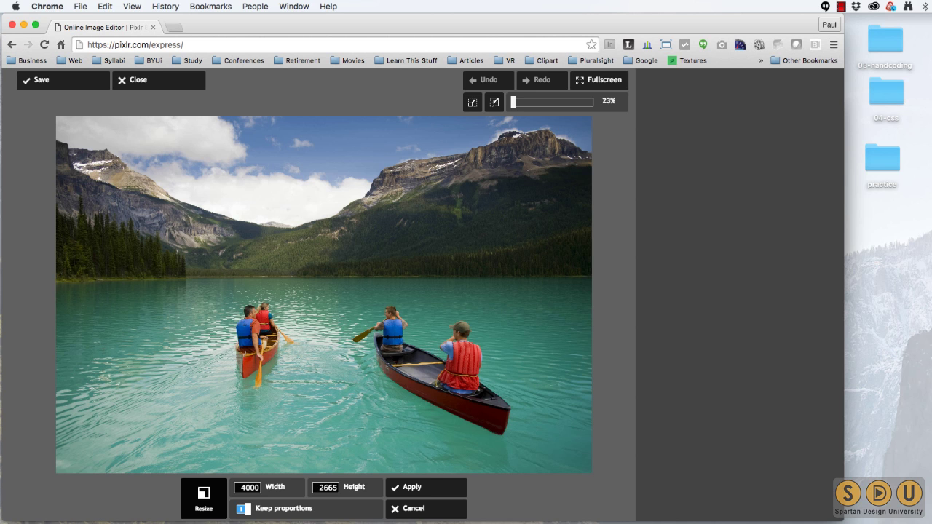
{"action": "left_click", "coordinate": [240, 488]}
{"action": "type", "text": "400"}
{"action": "left_click", "coordinate": [420, 490]}
{"action": "left_click_drag", "start_coordinate": [514, 102], "coordinate": [559, 107]}
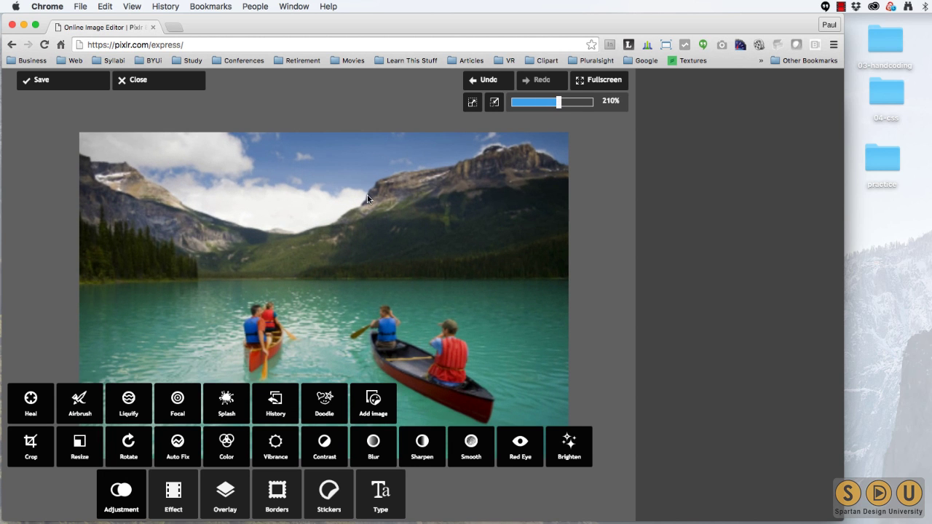
Save the resized photo as alaska96.jpg at JPEG quality 96 (about 63 KB)
{"action": "left_click", "coordinate": [76, 80]}
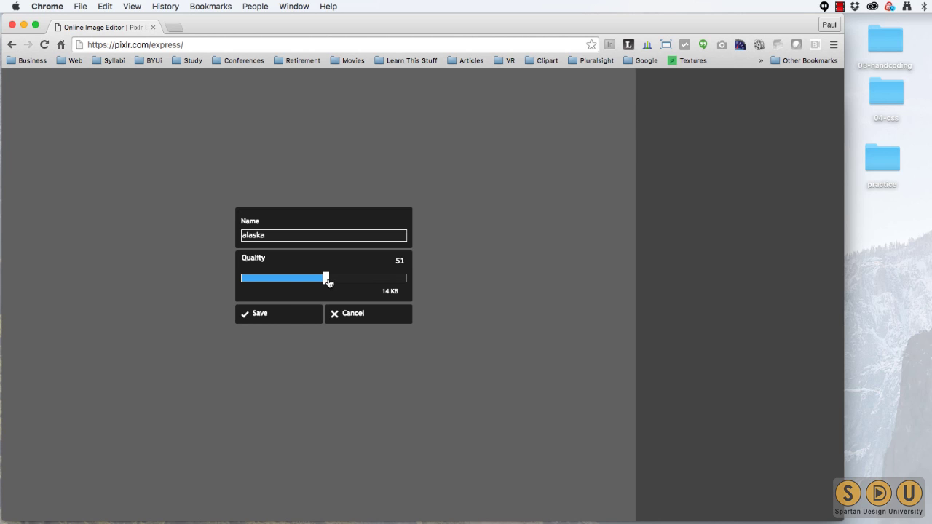
{"action": "left_click_drag", "start_coordinate": [329, 283], "coordinate": [405, 266]}
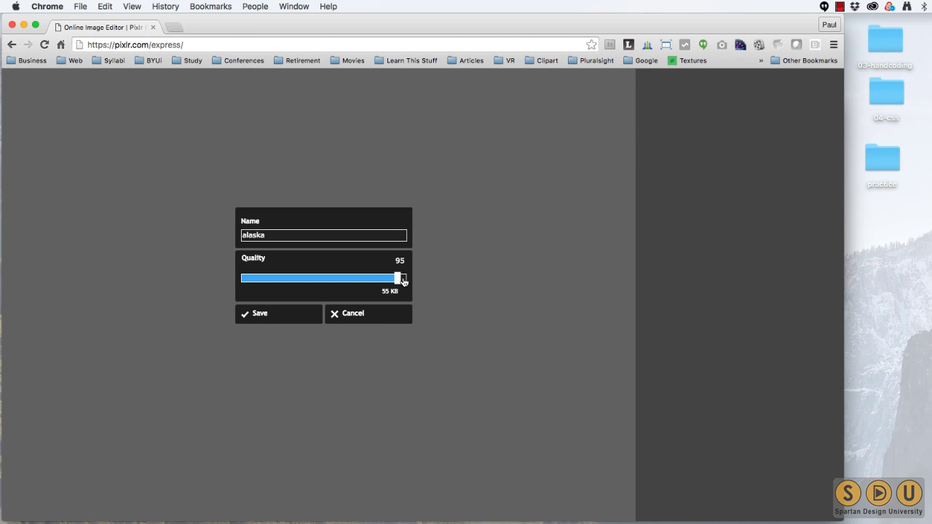
{"action": "left_click_drag", "start_coordinate": [404, 278], "coordinate": [419, 284]}
{"action": "left_click_drag", "start_coordinate": [407, 283], "coordinate": [401, 284]}
{"action": "left_click", "coordinate": [283, 234]}
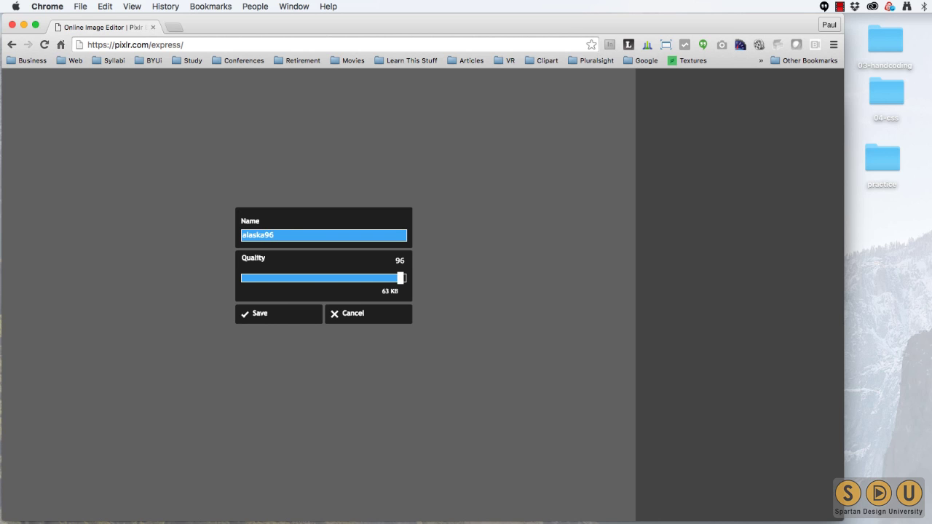
{"action": "left_click", "coordinate": [288, 317]}
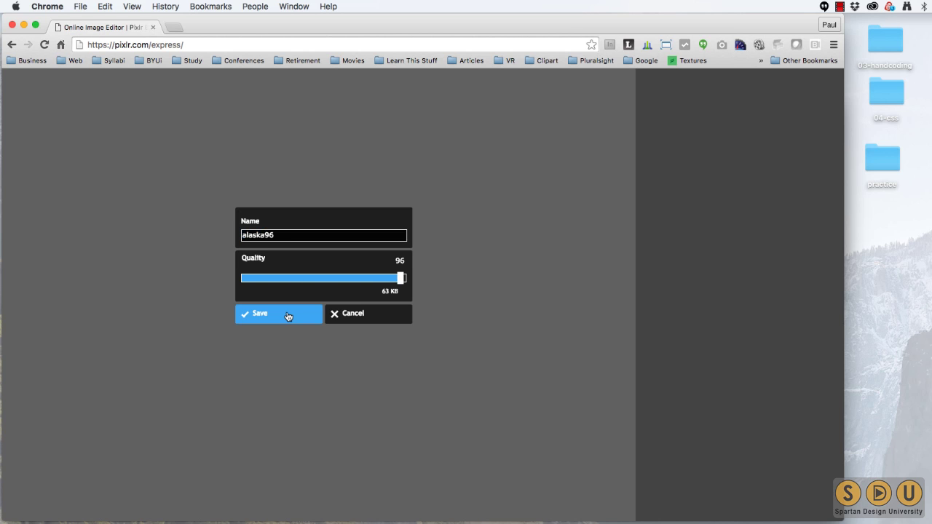
{"action": "left_click", "coordinate": [615, 405]}
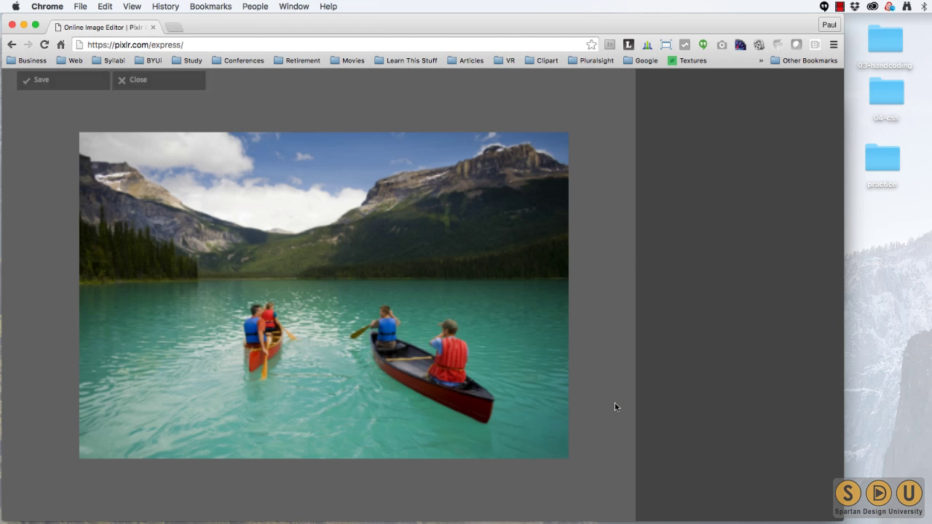
Save a second copy as alaska53.jpg on the Desktop at quality 53 (about 15 KB)
{"action": "left_click", "coordinate": [64, 82]}
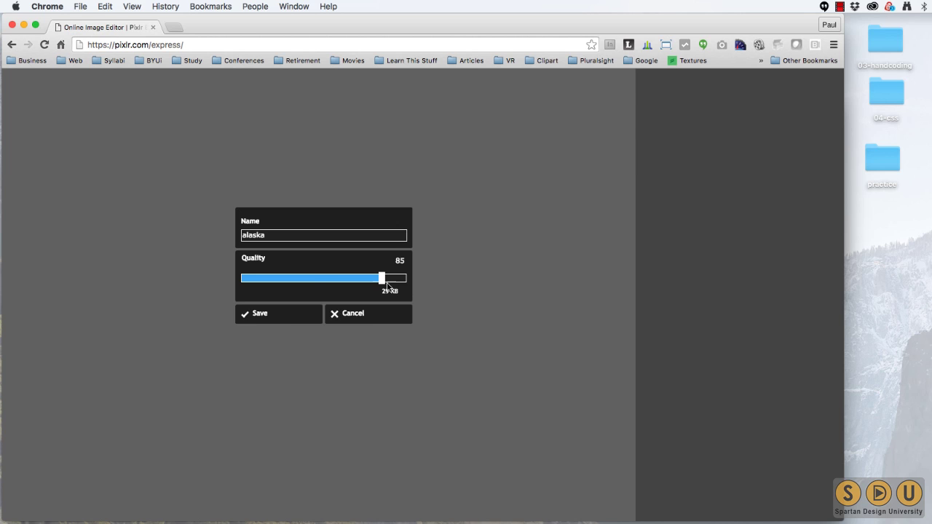
{"action": "left_click_drag", "start_coordinate": [381, 279], "coordinate": [329, 281]}
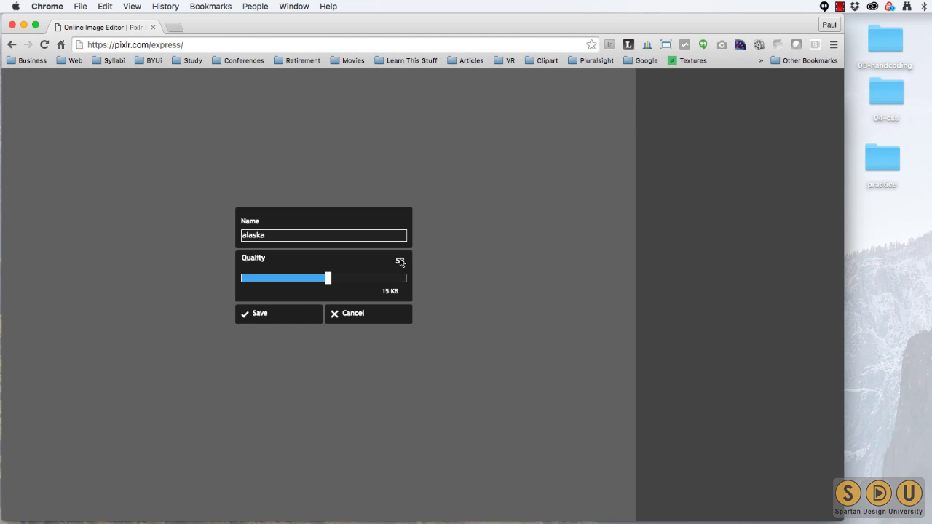
{"action": "double_click", "coordinate": [278, 235]}
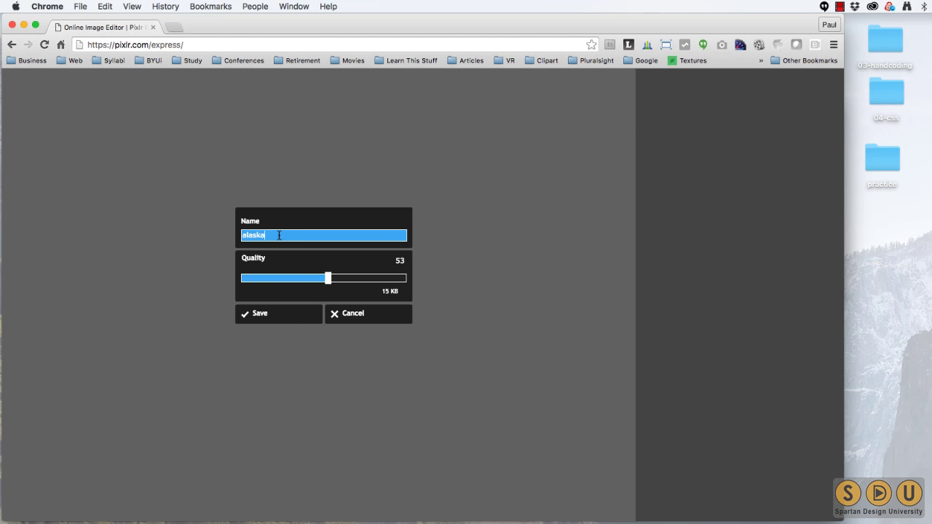
{"action": "left_click", "coordinate": [272, 318]}
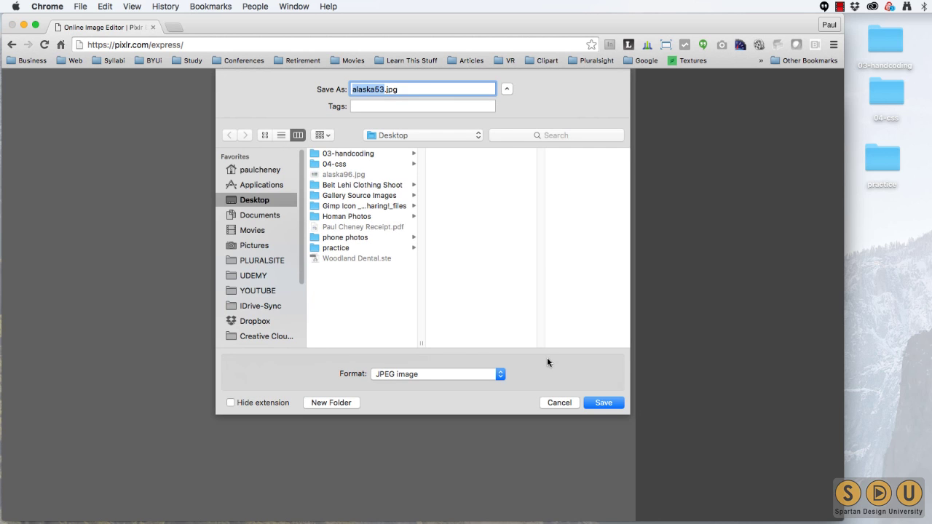
{"action": "left_click", "coordinate": [604, 403]}
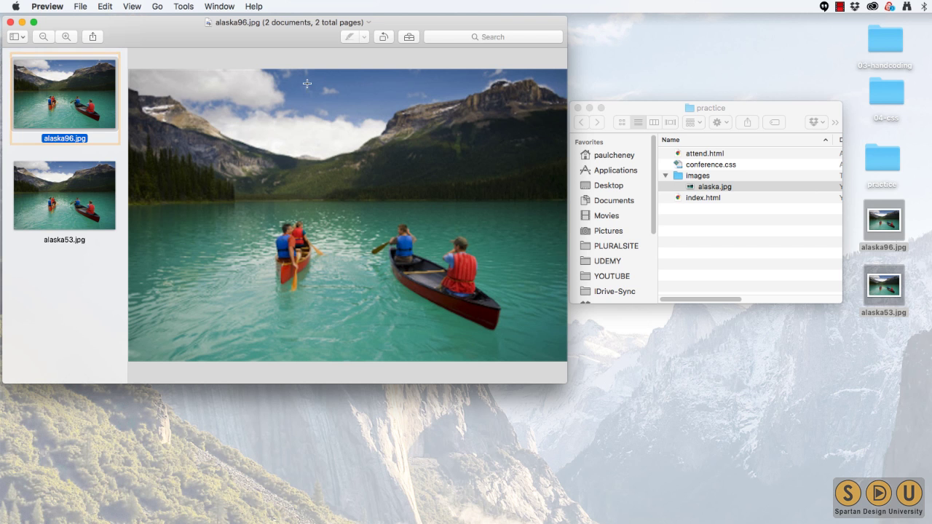
Compare the alaska53 and alaska96 versions side by side in Preview
{"action": "left_click", "coordinate": [99, 191]}
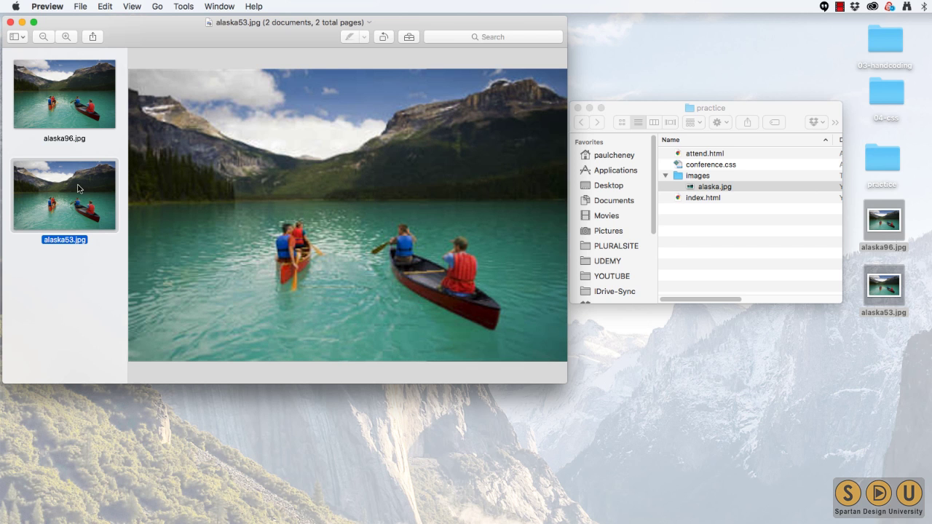
{"action": "left_click", "coordinate": [82, 103]}
{"action": "left_click", "coordinate": [85, 202]}
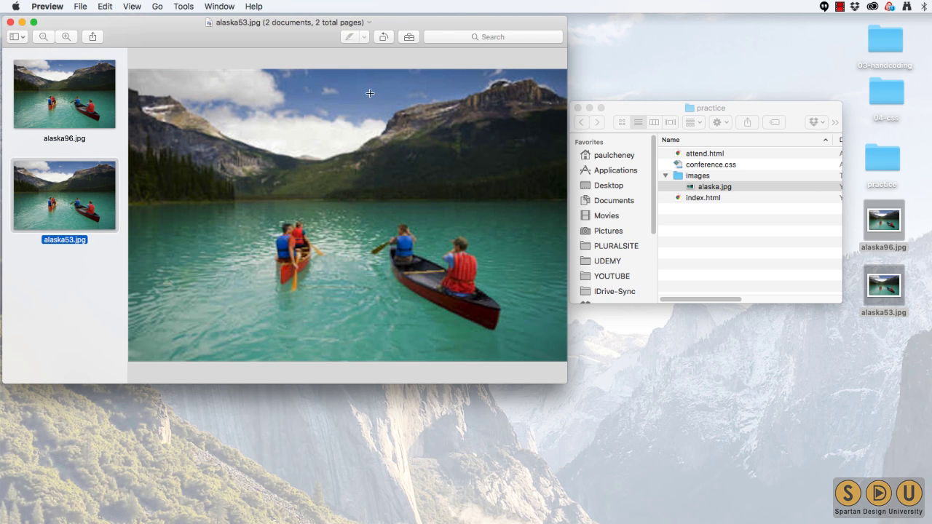
Check alaska53.jpg's size in Get Info (14,922 bytes, 16 KB), then close Info and Preview
{"action": "left_click", "coordinate": [813, 332]}
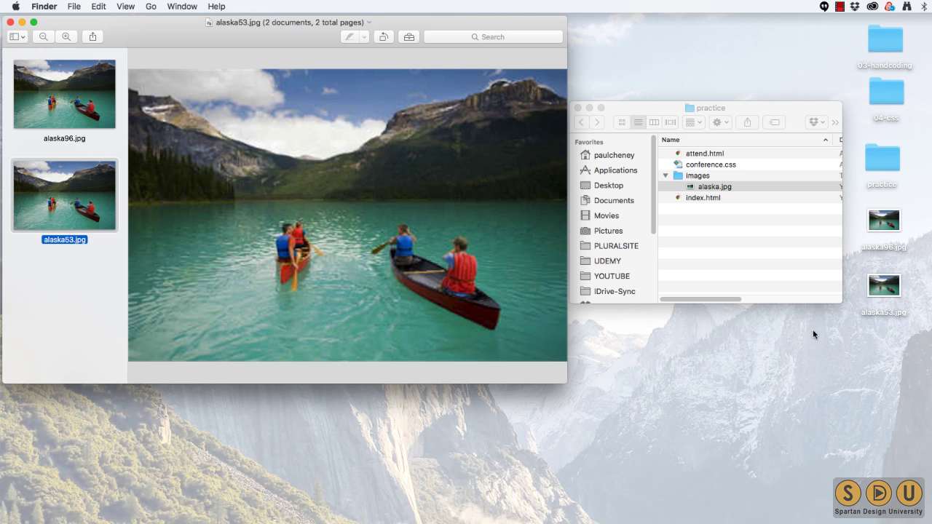
{"action": "left_click", "coordinate": [892, 289]}
{"action": "key", "text": "super+i"}
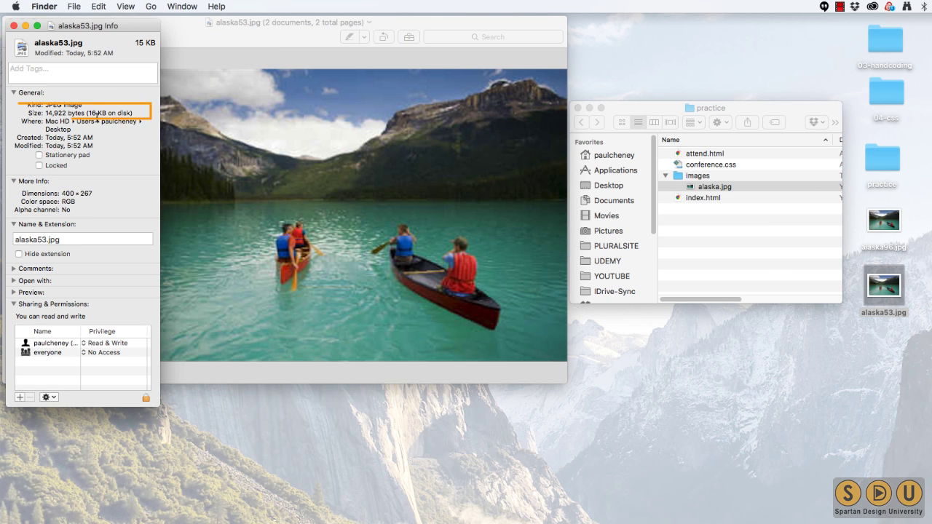
{"action": "left_click_drag", "start_coordinate": [88, 113], "coordinate": [118, 114]}
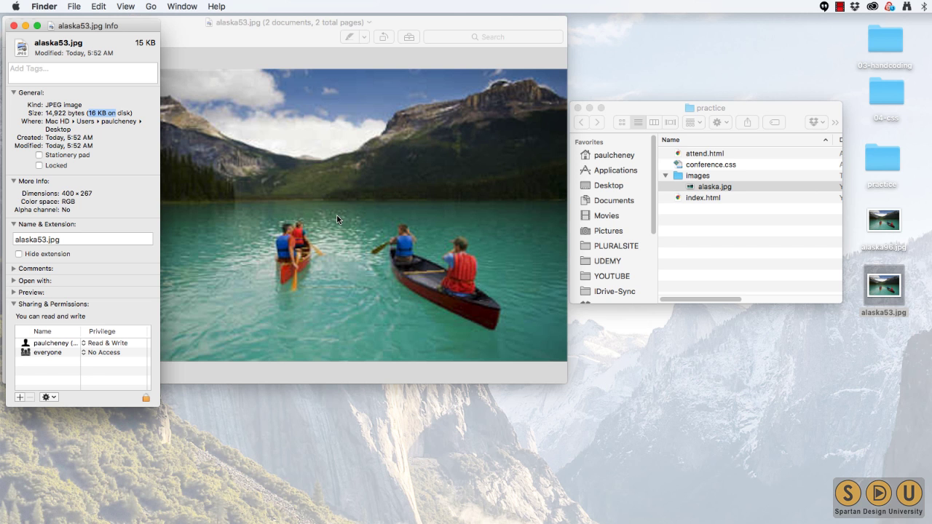
{"action": "left_click", "coordinate": [14, 25]}
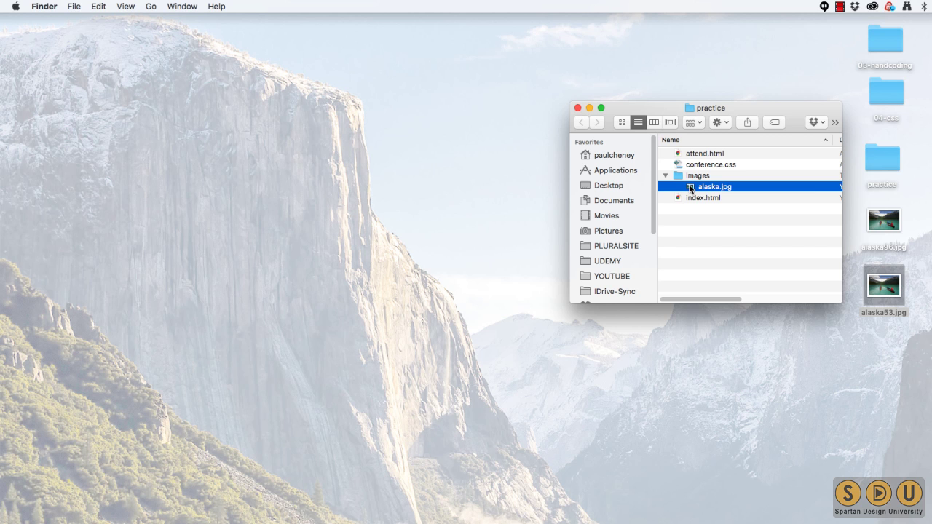
Move the old alaska.jpg out of images and put alaska53.jpg into the images folder
{"action": "left_click_drag", "start_coordinate": [691, 189], "coordinate": [884, 223]}
{"action": "key", "text": "space"}
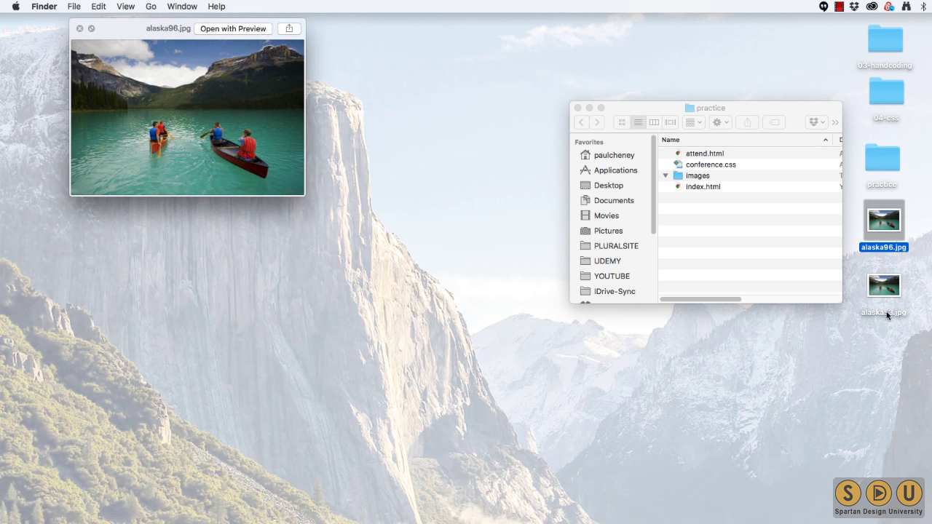
{"action": "left_click", "coordinate": [883, 289]}
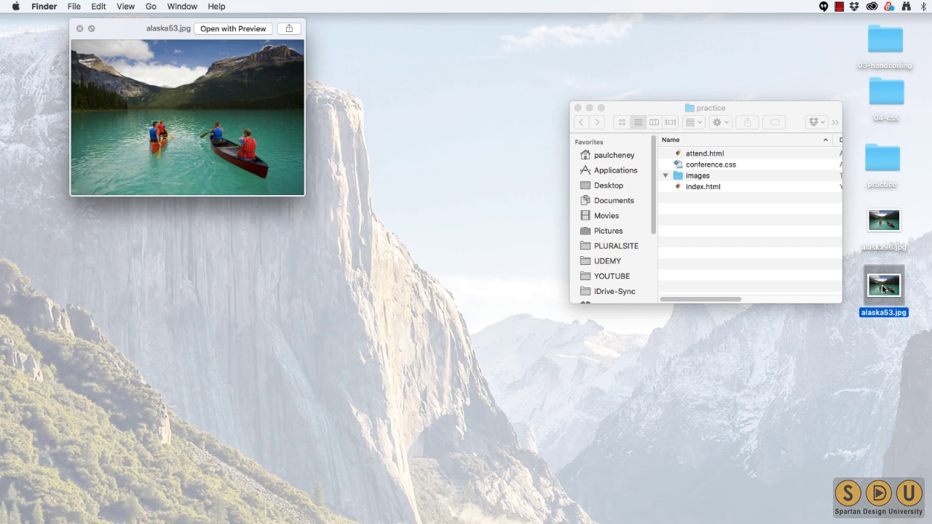
{"action": "left_click", "coordinate": [884, 228]}
{"action": "left_click", "coordinate": [885, 295]}
{"action": "left_click_drag", "start_coordinate": [888, 291], "coordinate": [704, 180]}
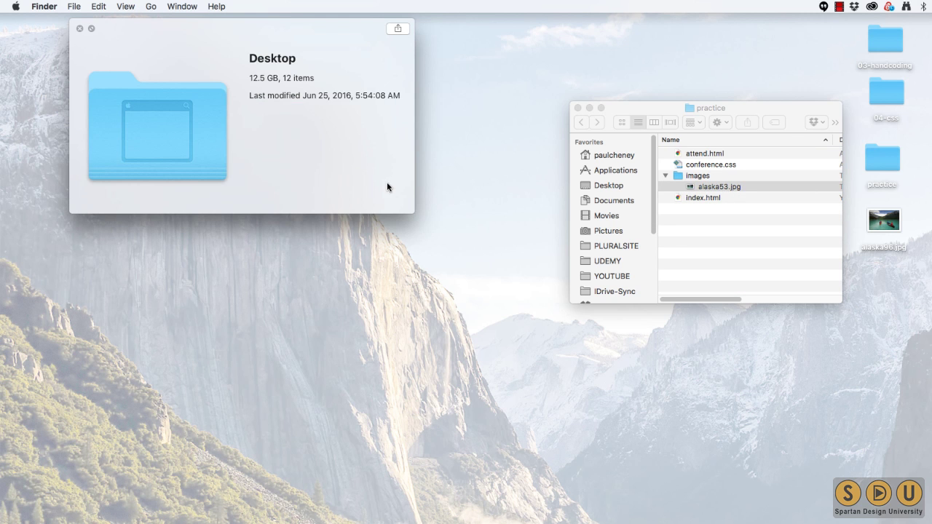
Rename alaska53.jpg in images to alaska.jpg and open index.html
{"action": "key", "text": "space"}
{"action": "left_click", "coordinate": [713, 189]}
{"action": "key", "text": "Return"}
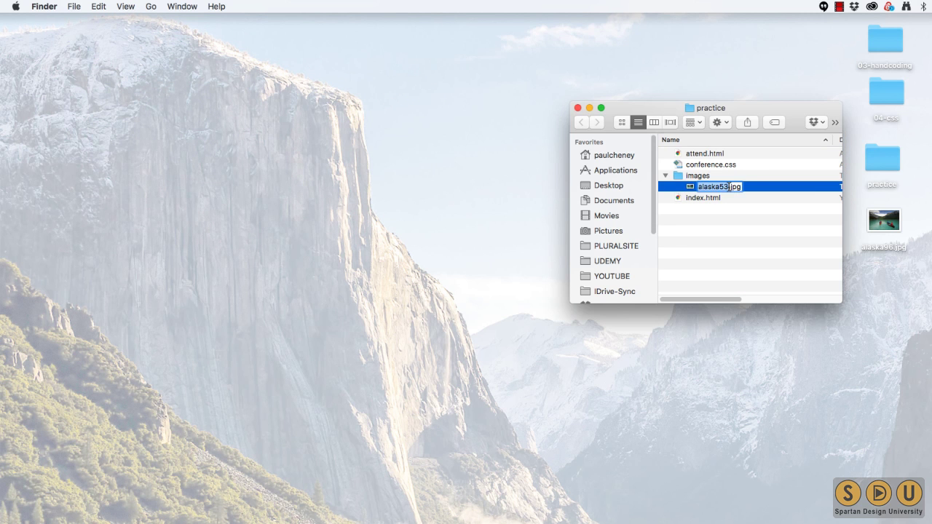
{"action": "left_click", "coordinate": [728, 188]}
{"action": "key", "text": "BackSpace"}
{"action": "key", "text": "BackSpace"}
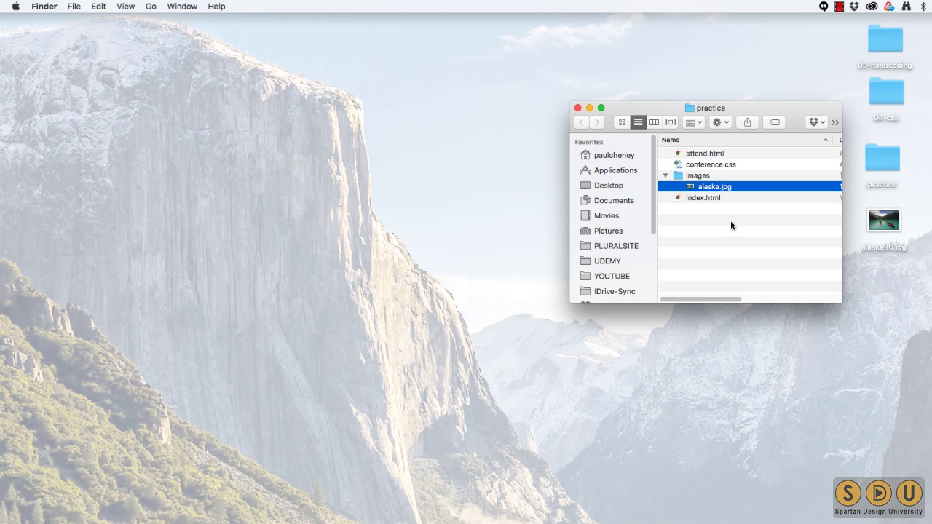
{"action": "double_click", "coordinate": [679, 200]}
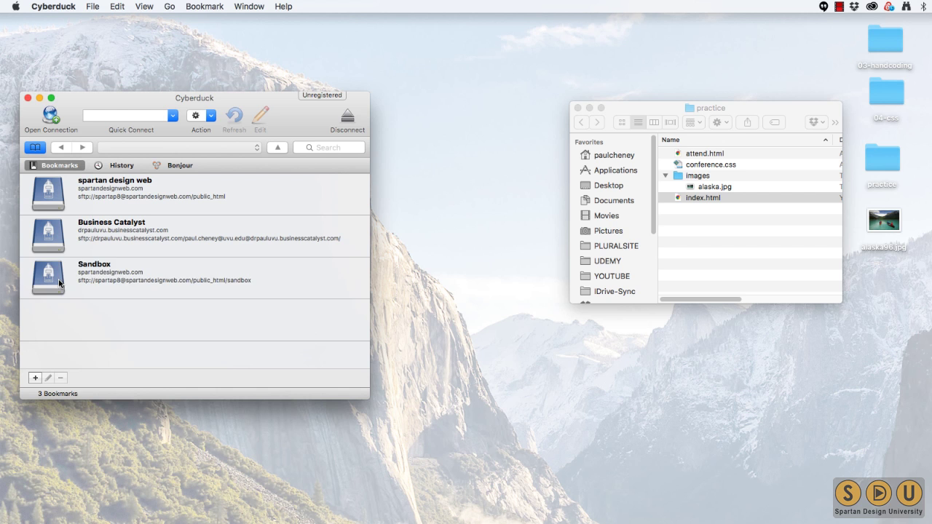
Connect to the Sandbox server in Cyberduck and delete all its old files
{"action": "double_click", "coordinate": [53, 279]}
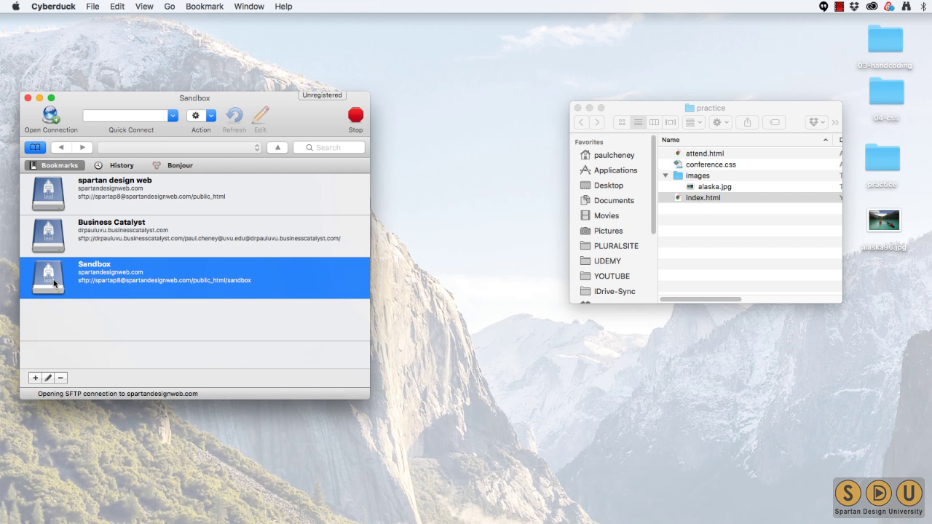
{"action": "key", "text": "cmd+a"}
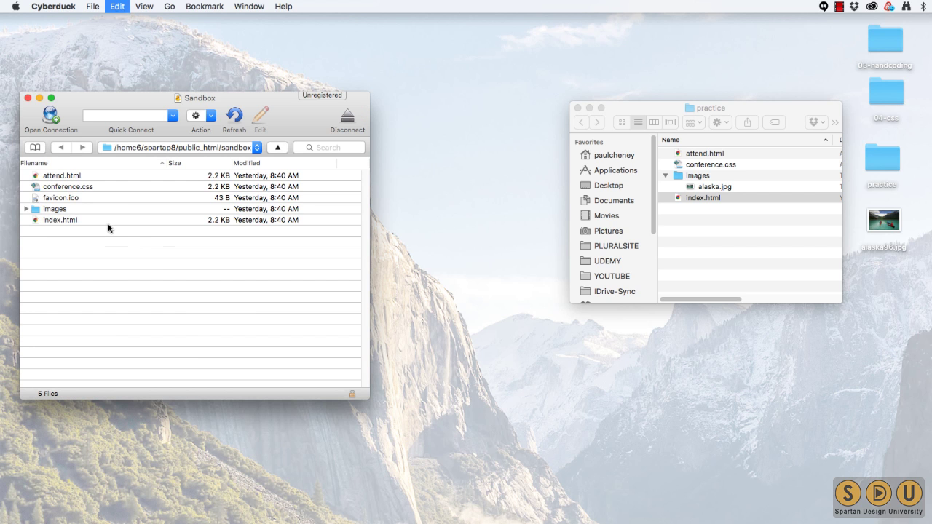
{"action": "right_click", "coordinate": [83, 223]}
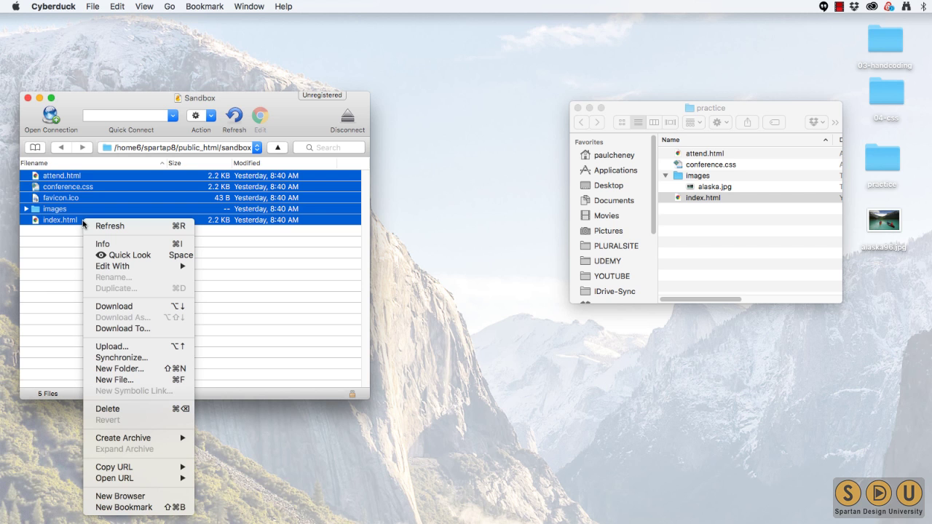
{"action": "left_click", "coordinate": [118, 409]}
{"action": "left_click", "coordinate": [283, 229]}
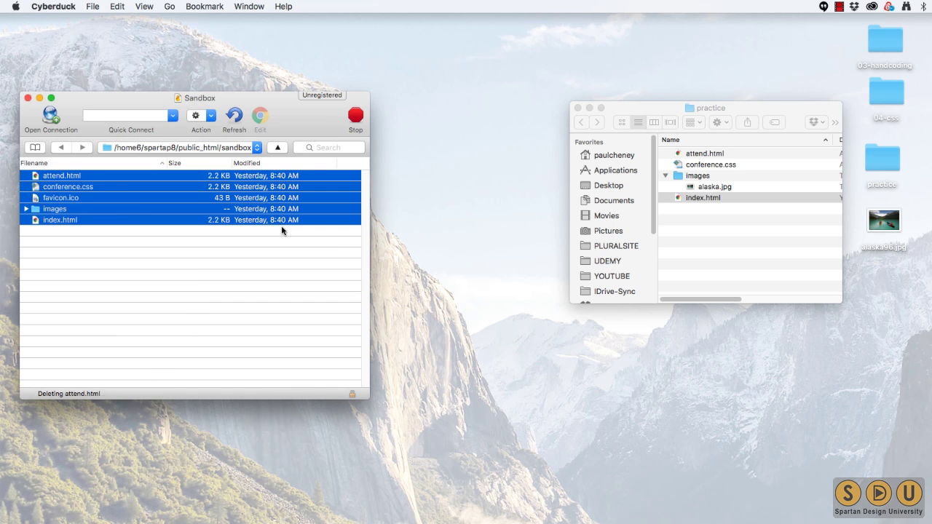
Upload all practice folder files (attend.html, conference.css, images, index.html) to the server
{"action": "left_click", "coordinate": [706, 228]}
{"action": "key", "text": "super+a"}
{"action": "left_click_drag", "start_coordinate": [677, 160], "coordinate": [312, 207]}
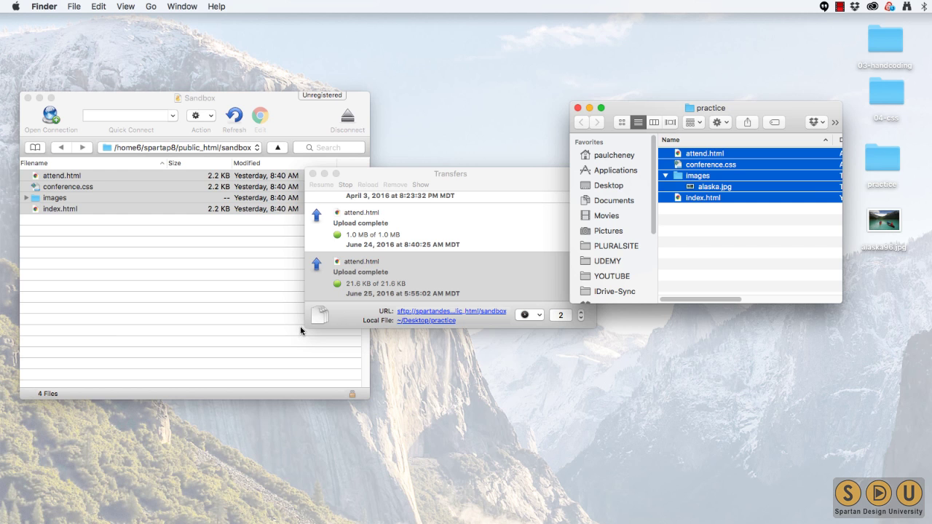
Load sandbox.spartandesignweb.com and run YSlow, confirming 5 requests totalling 17.3K
{"action": "key", "text": "super+Tab"}
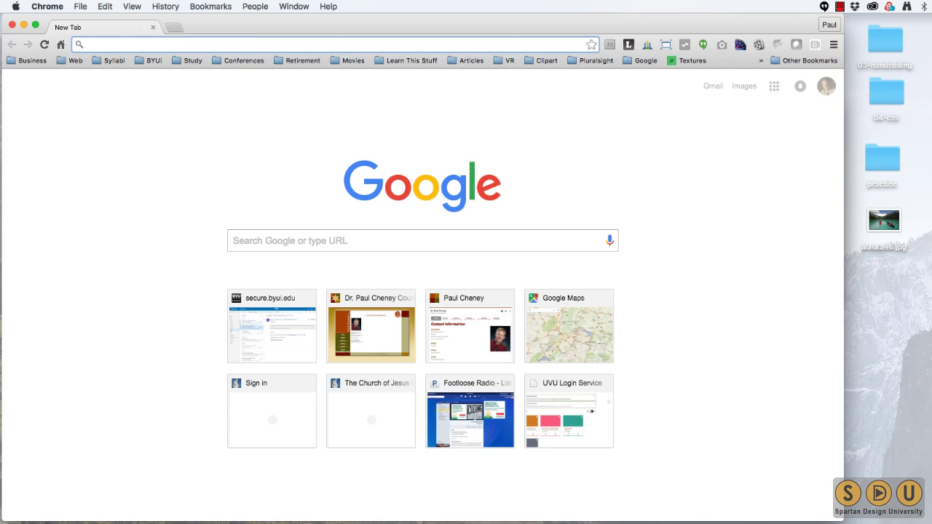
{"action": "type", "text": "sa"}
{"action": "key", "text": "Return"}
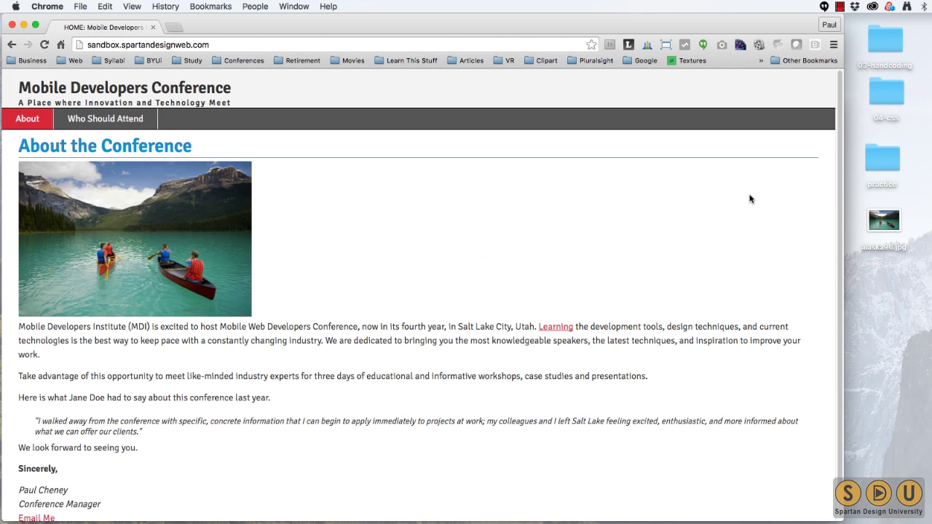
{"action": "left_click", "coordinate": [740, 45]}
{"action": "left_click", "coordinate": [92, 330]}
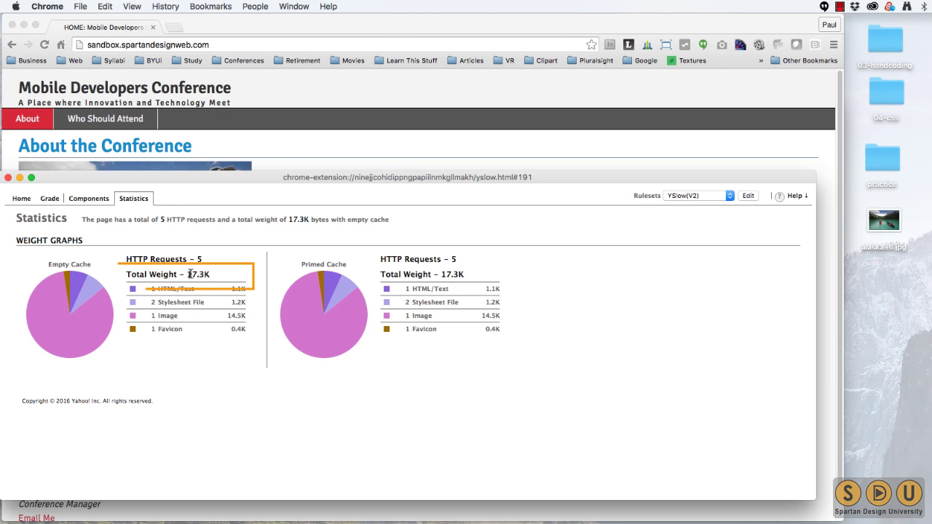
{"action": "left_click_drag", "start_coordinate": [188, 274], "coordinate": [212, 277]}
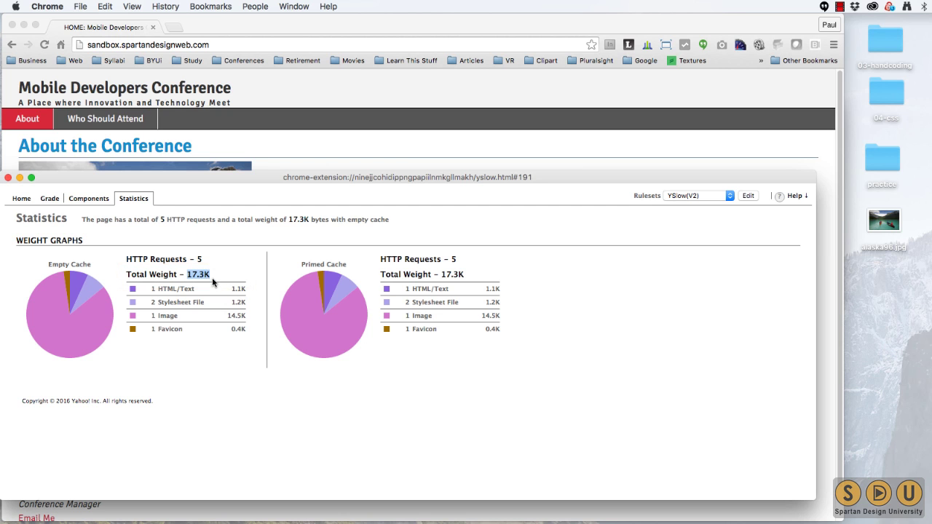